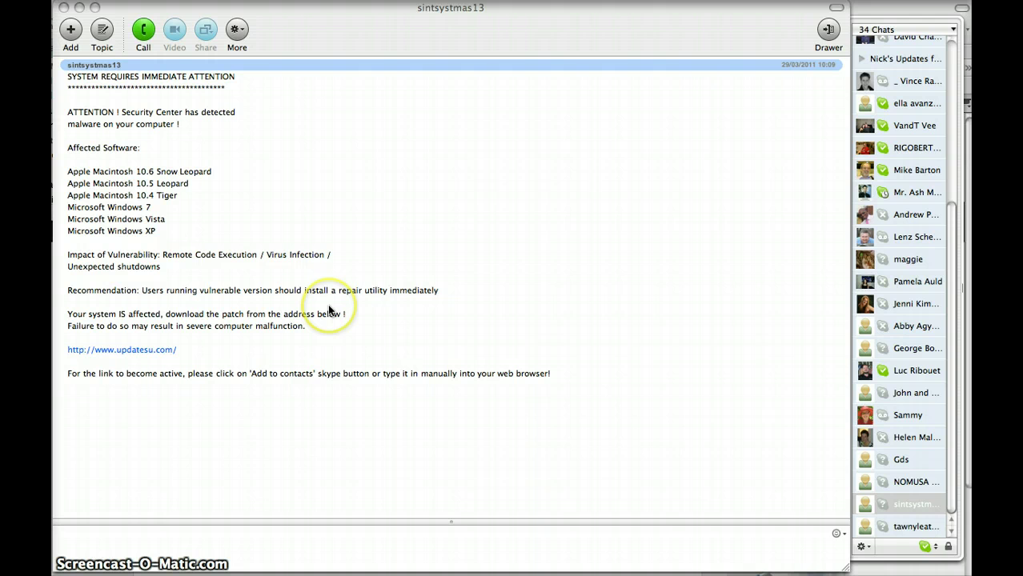
left_click(240, 32)
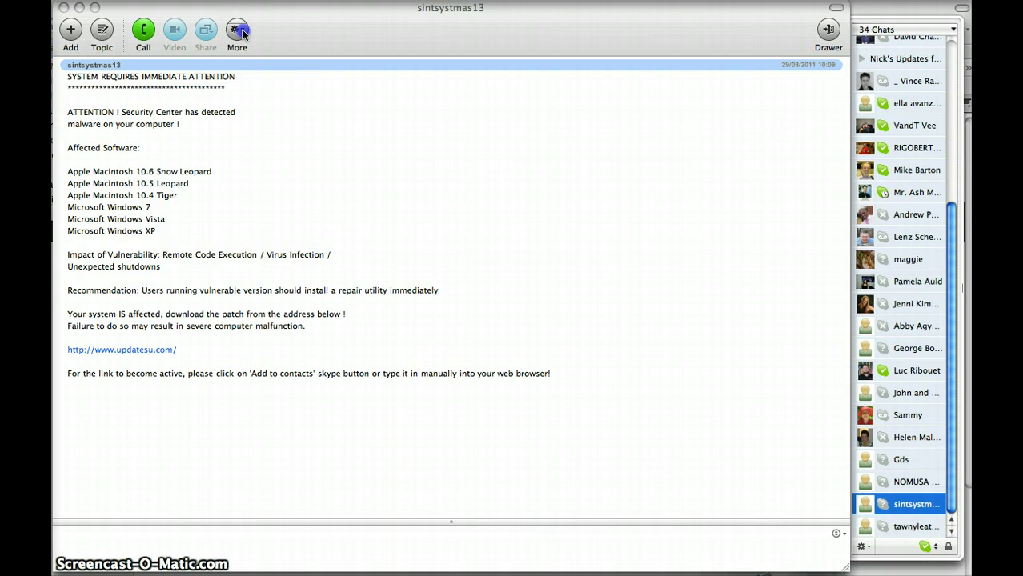
left_click(240, 30)
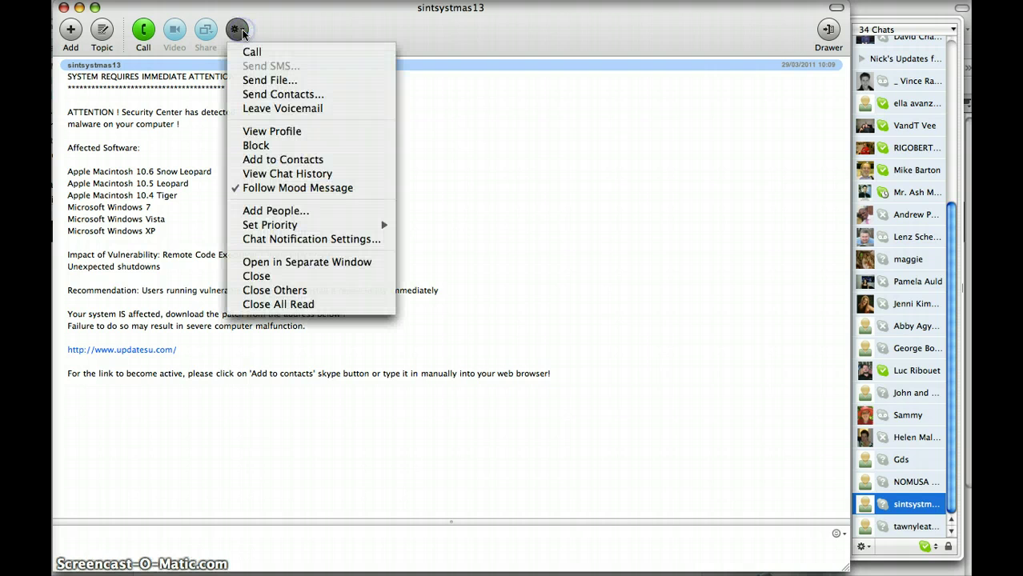
left_click(263, 147)
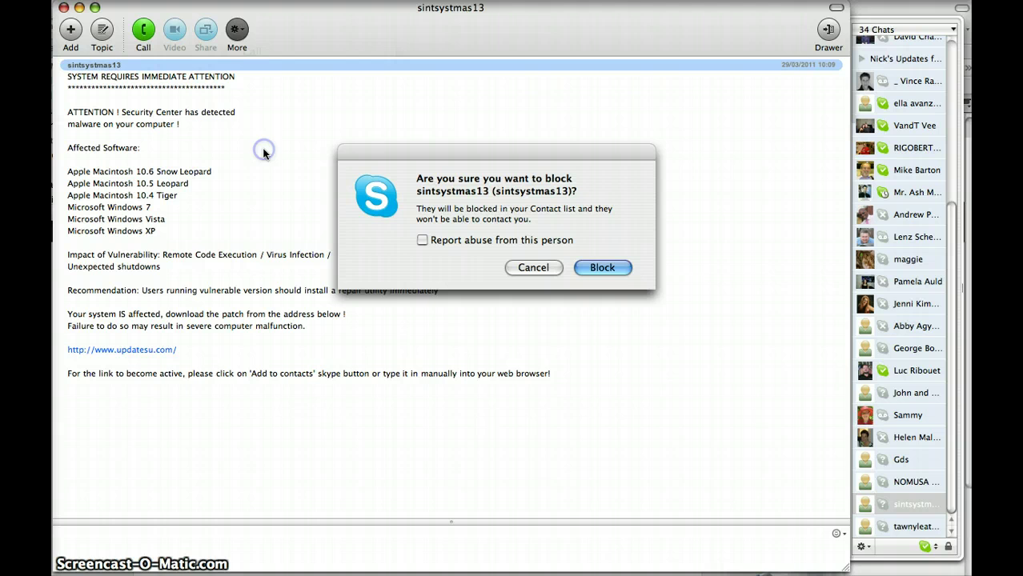
left_click(613, 274)
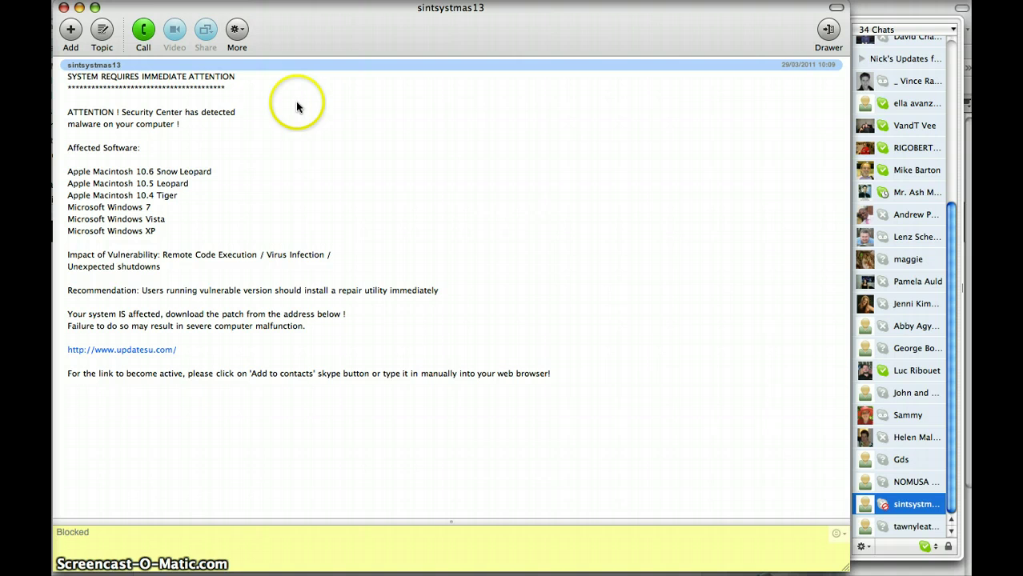
left_click(240, 33)
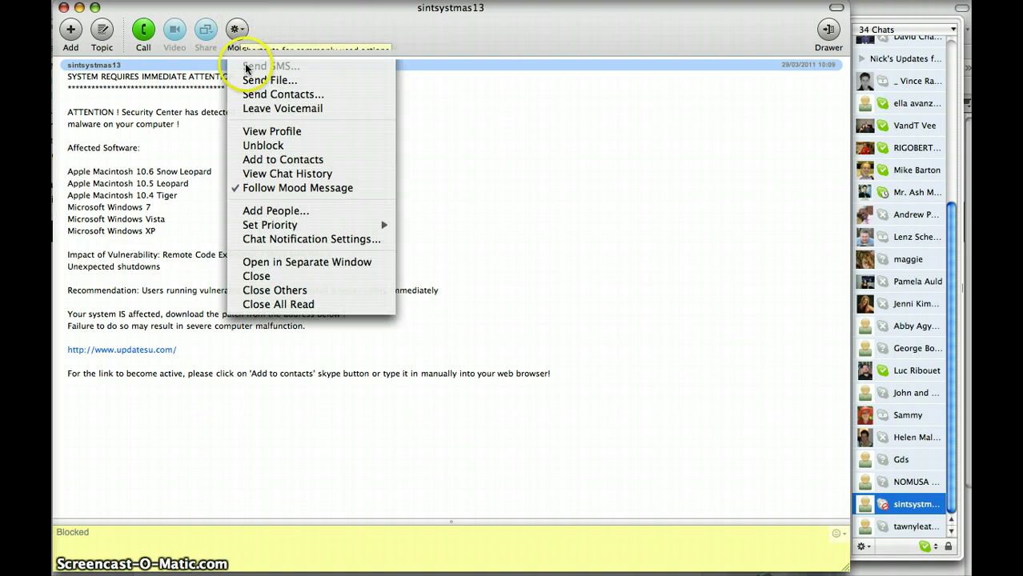
left_click(268, 133)
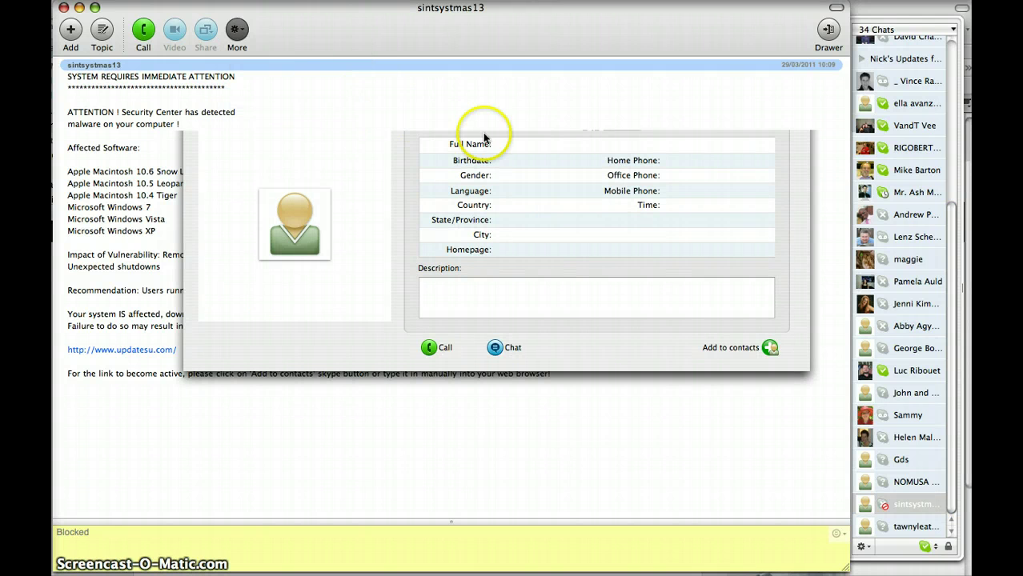
left_click_drag(350, 102, 276, 103)
key("super+c")
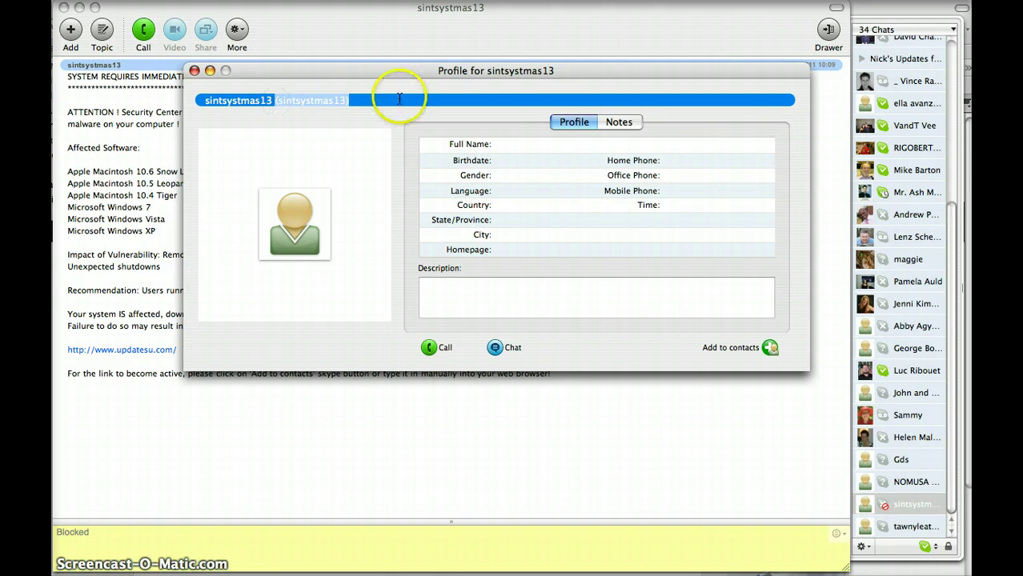
left_click(195, 71)
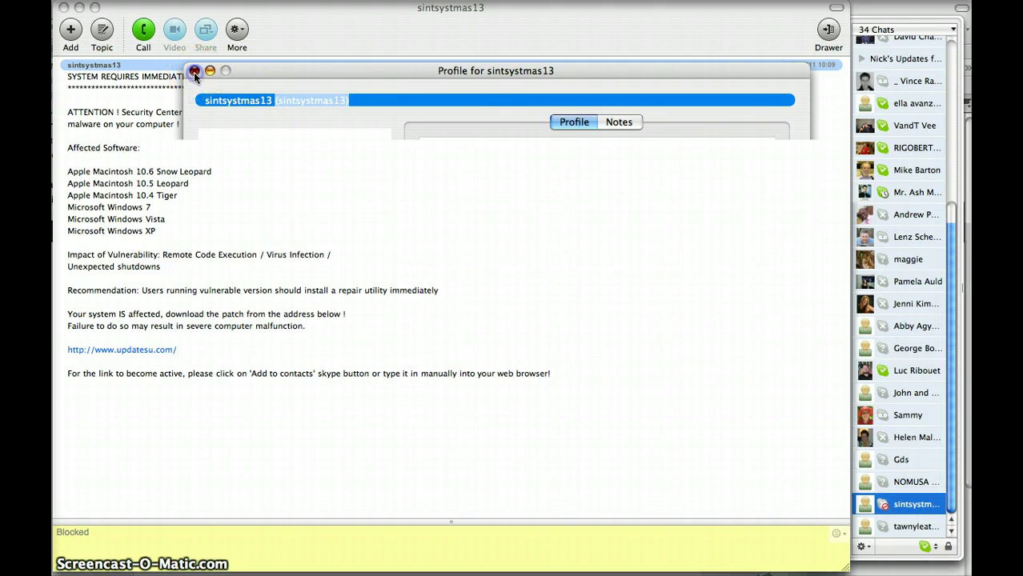
right_click(182, 150)
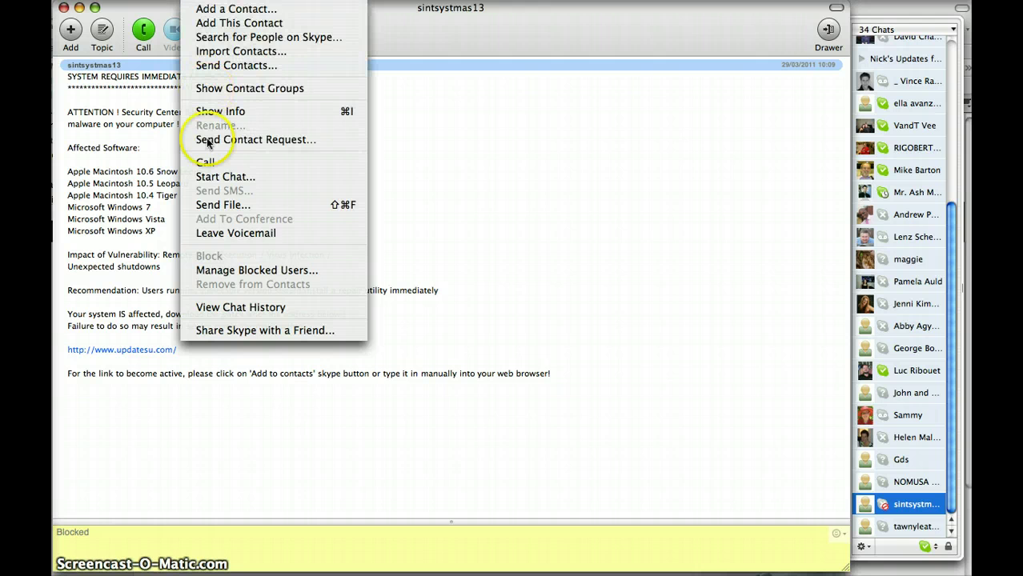
left_click(214, 272)
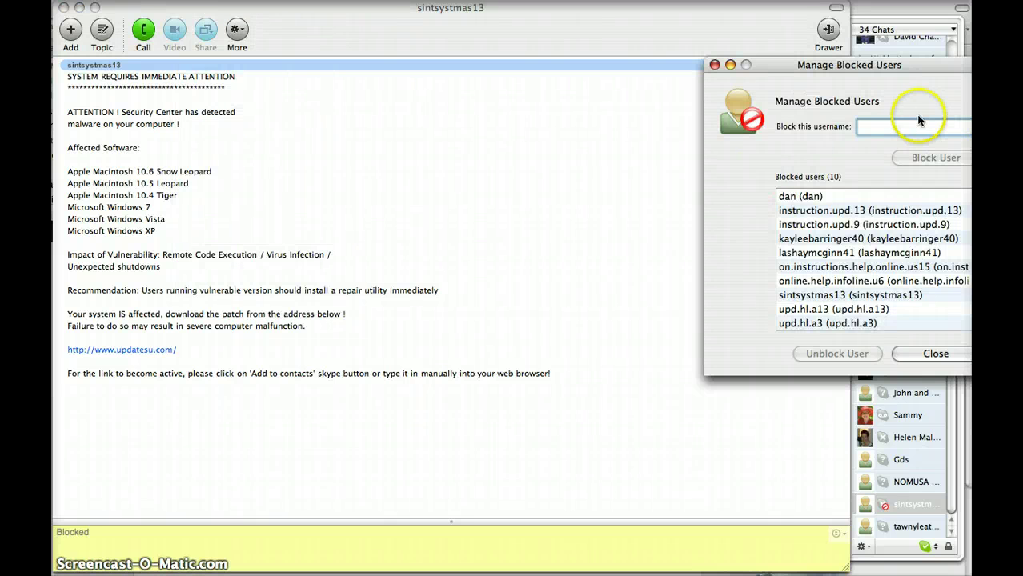
key("super+v")
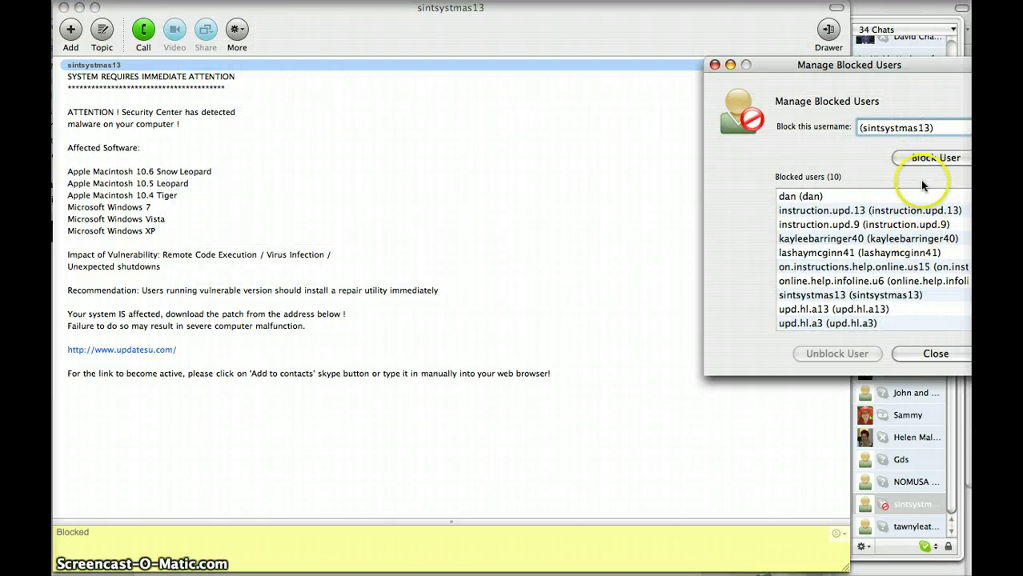
left_click(934, 158)
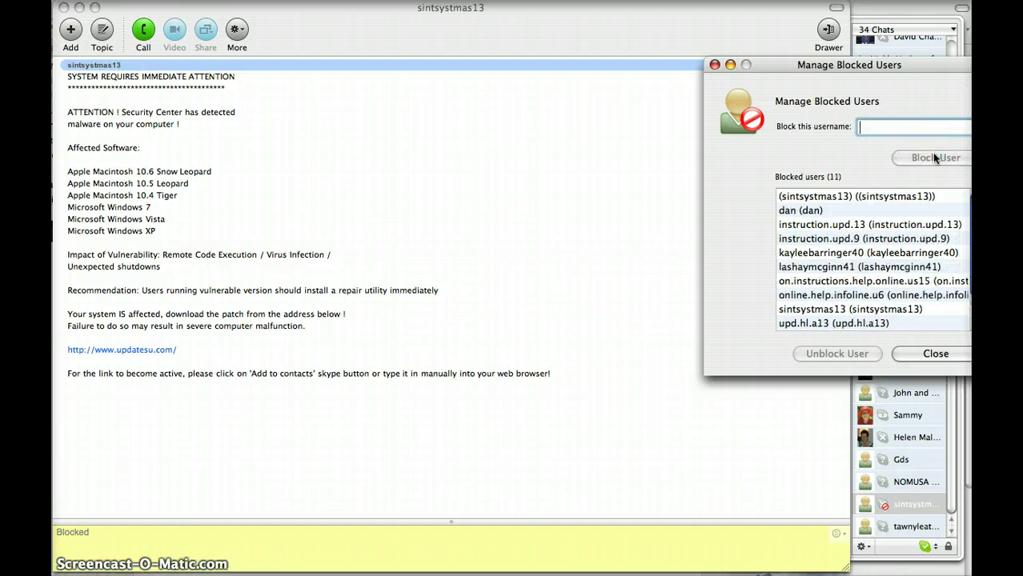
left_click(936, 355)
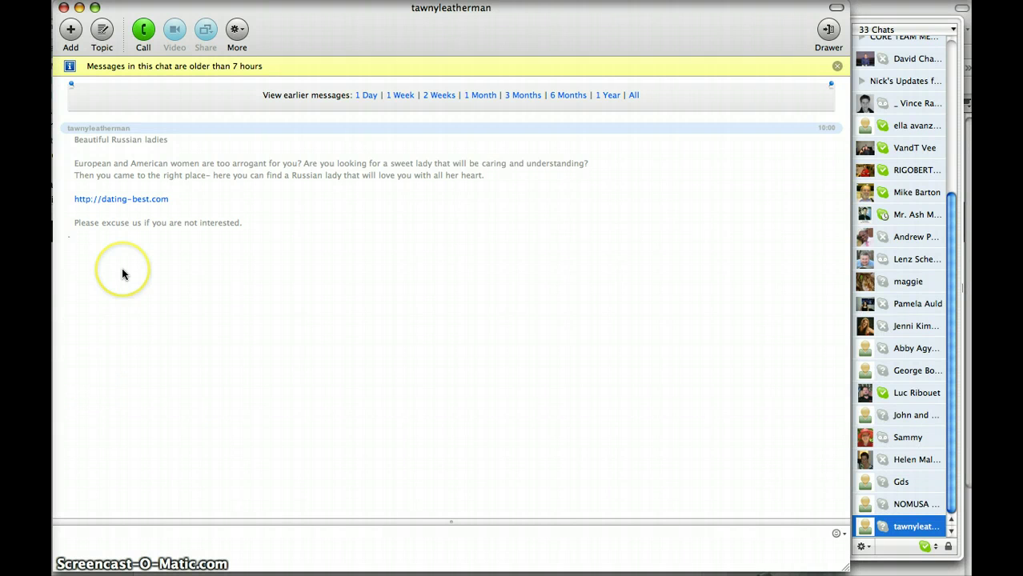
left_click(267, 277)
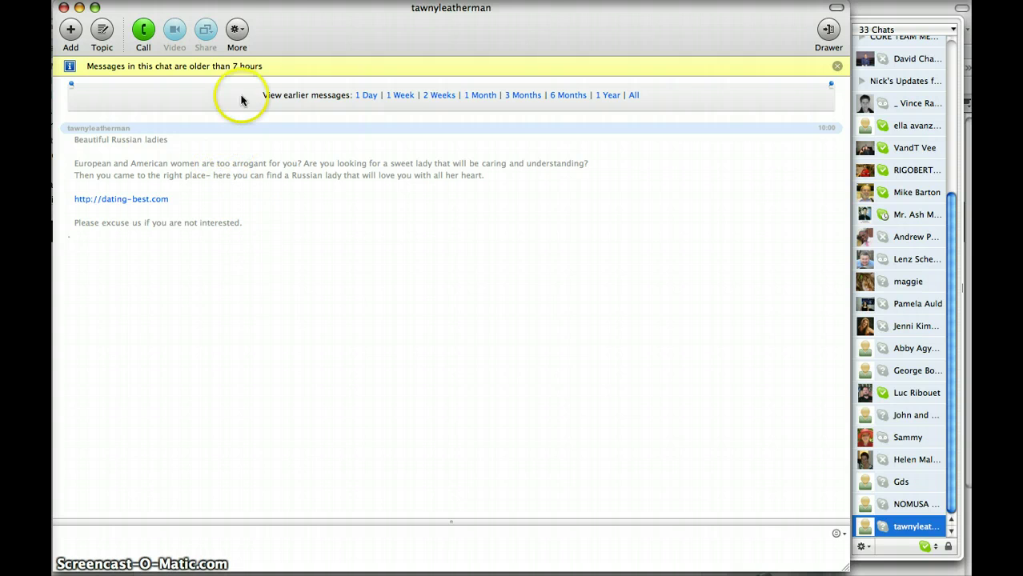
left_click(242, 31)
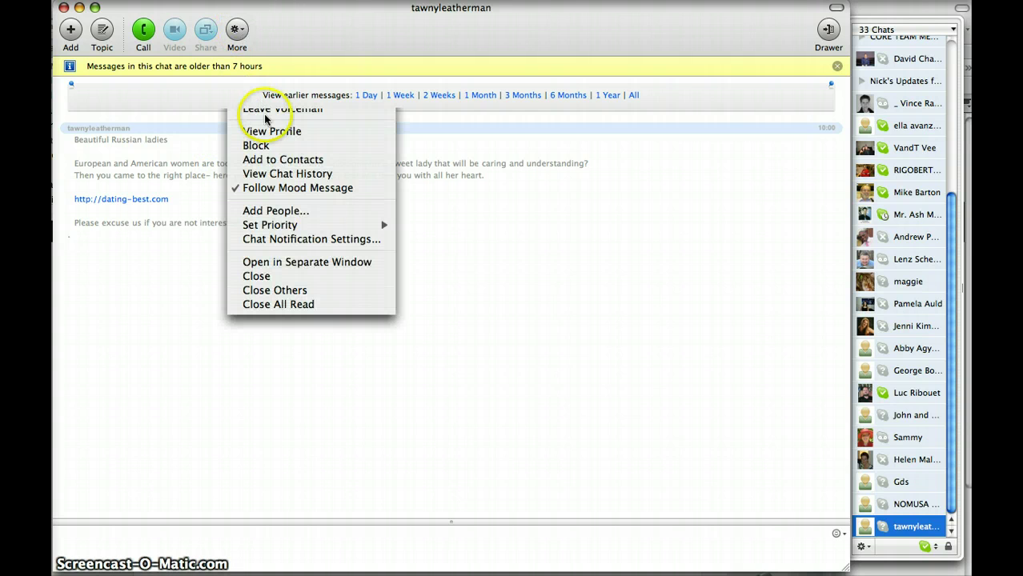
left_click(260, 145)
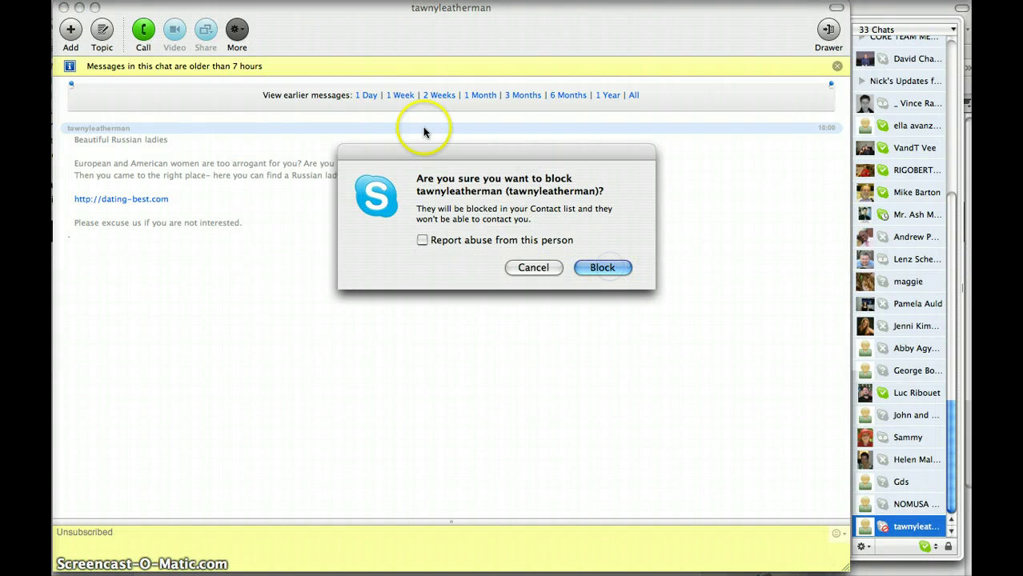
key("Return")
left_click(152, 0)
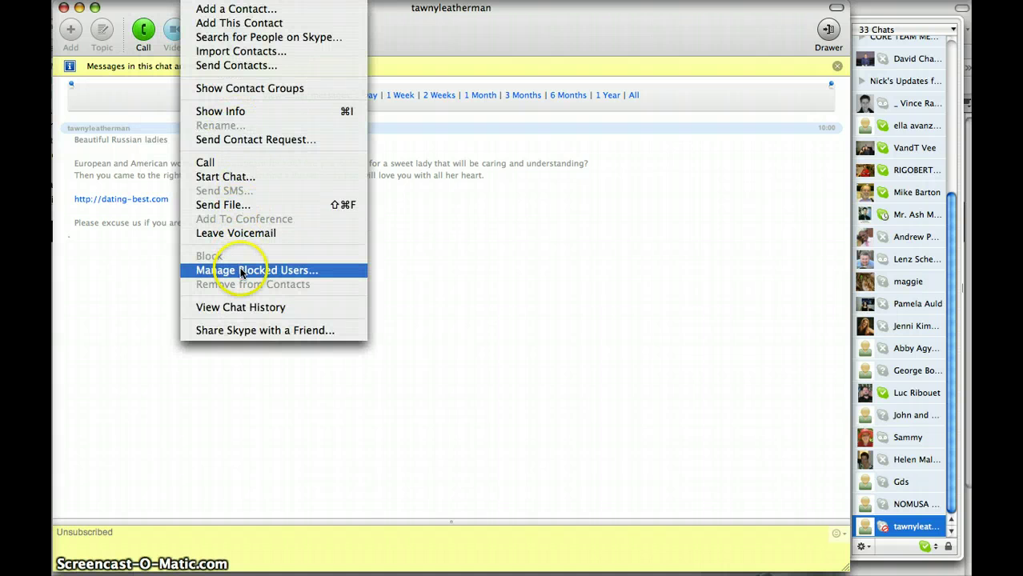
left_click(240, 272)
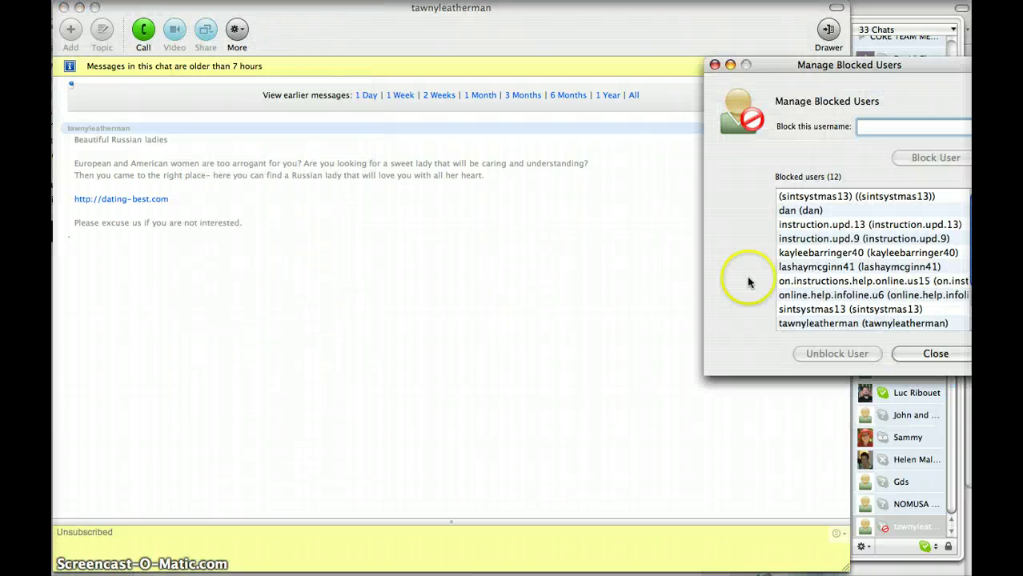
left_click(715, 64)
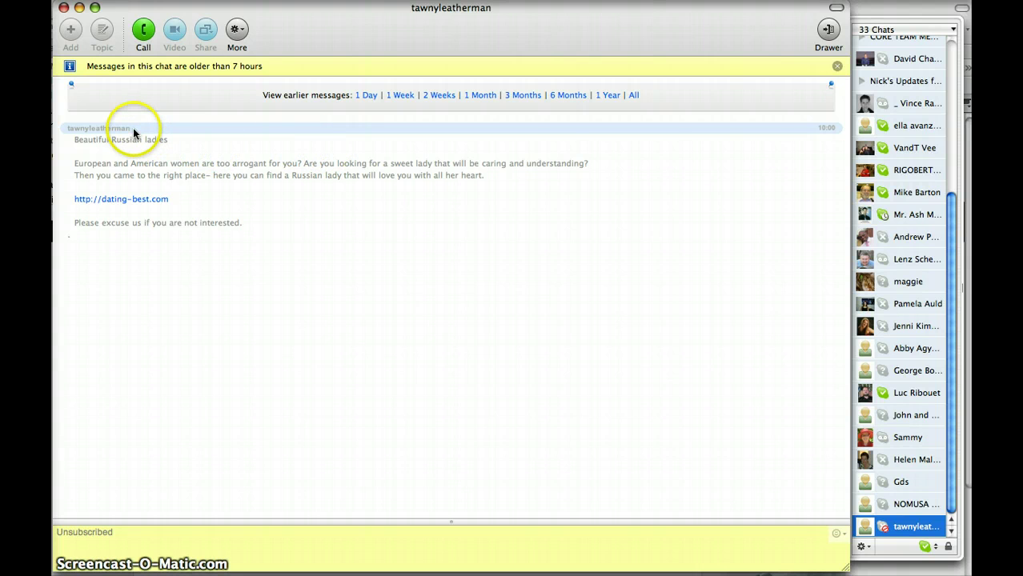
left_click_drag(131, 130, 68, 133)
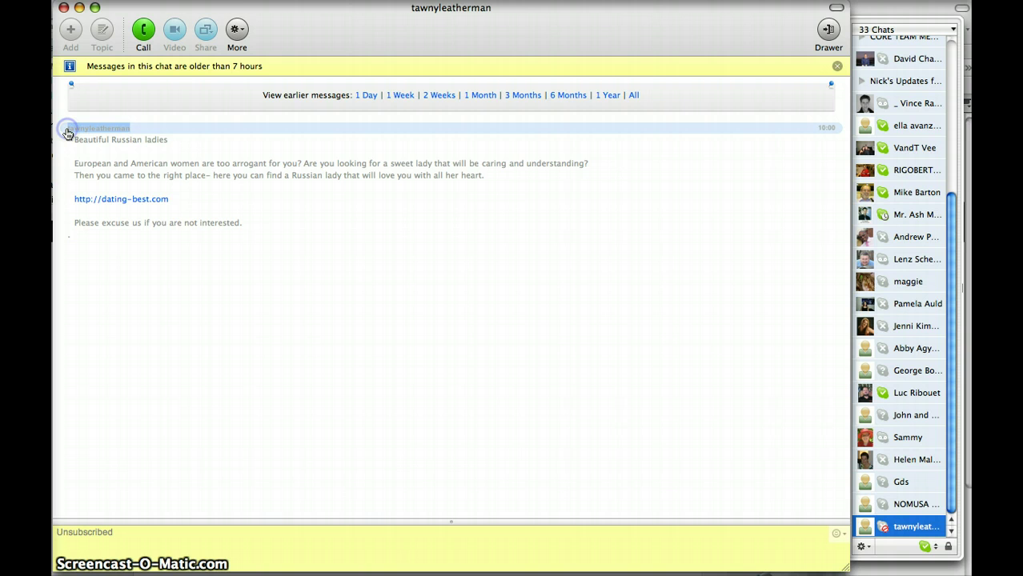
left_click(237, 29)
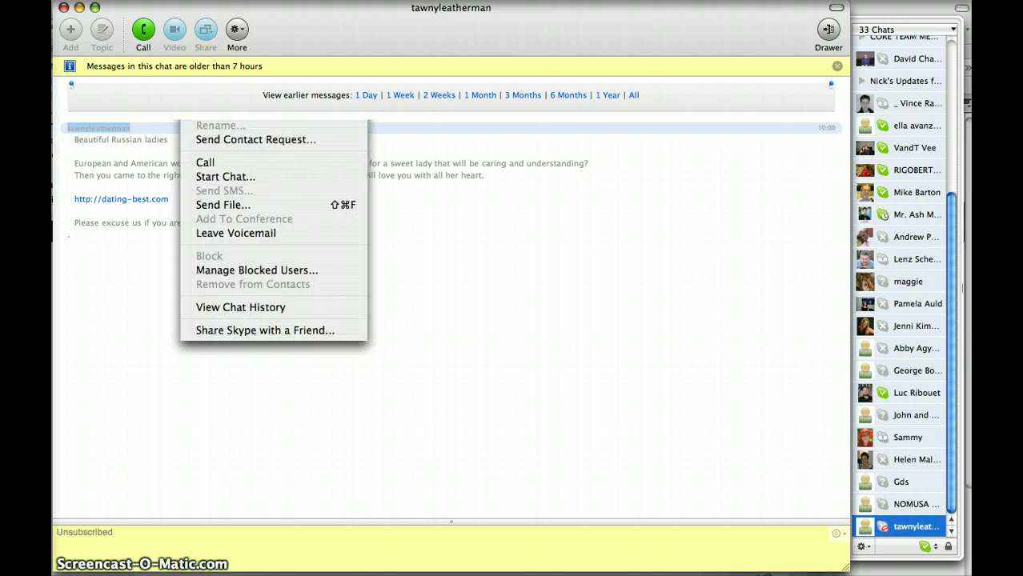
left_click(243, 270)
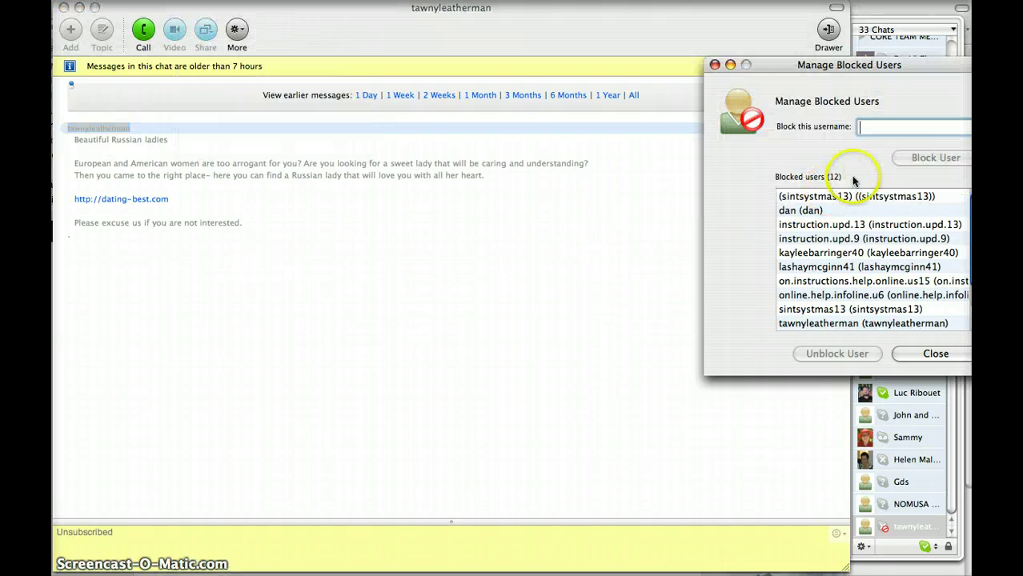
type("tawnyleatherman")
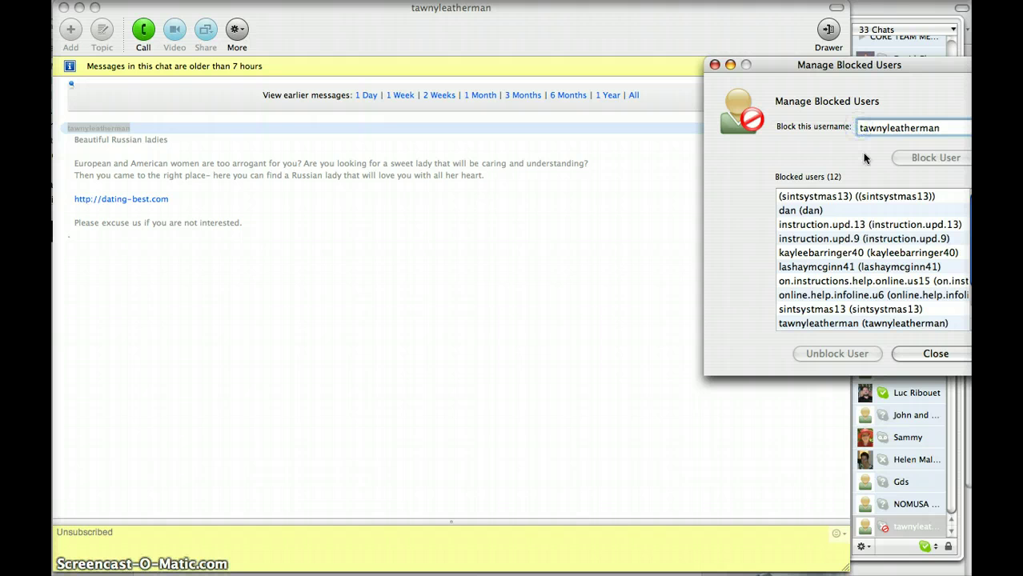
left_click(871, 132)
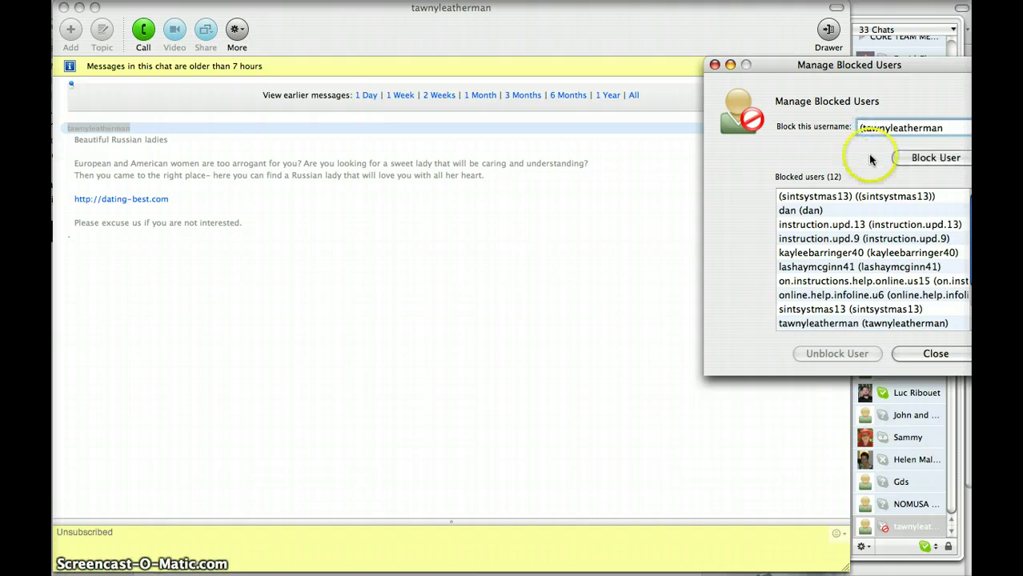
left_click(949, 134)
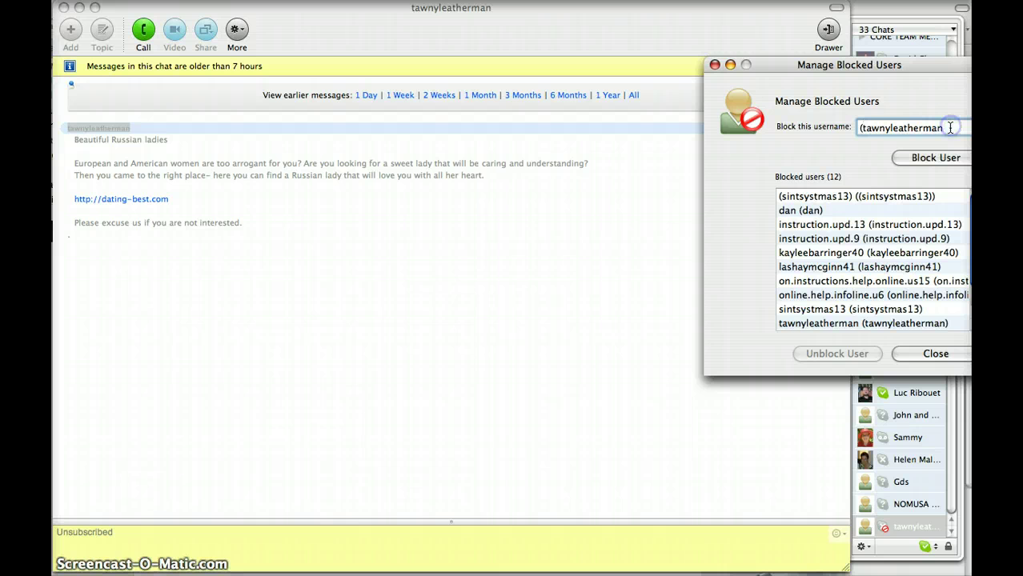
type(")")
left_click(950, 128)
left_click(934, 157)
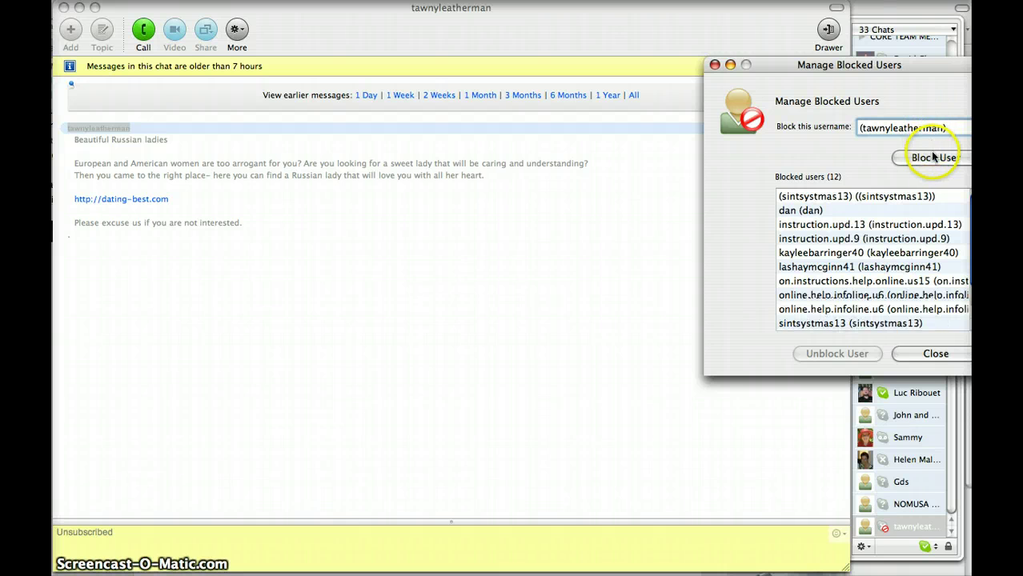
left_click(933, 351)
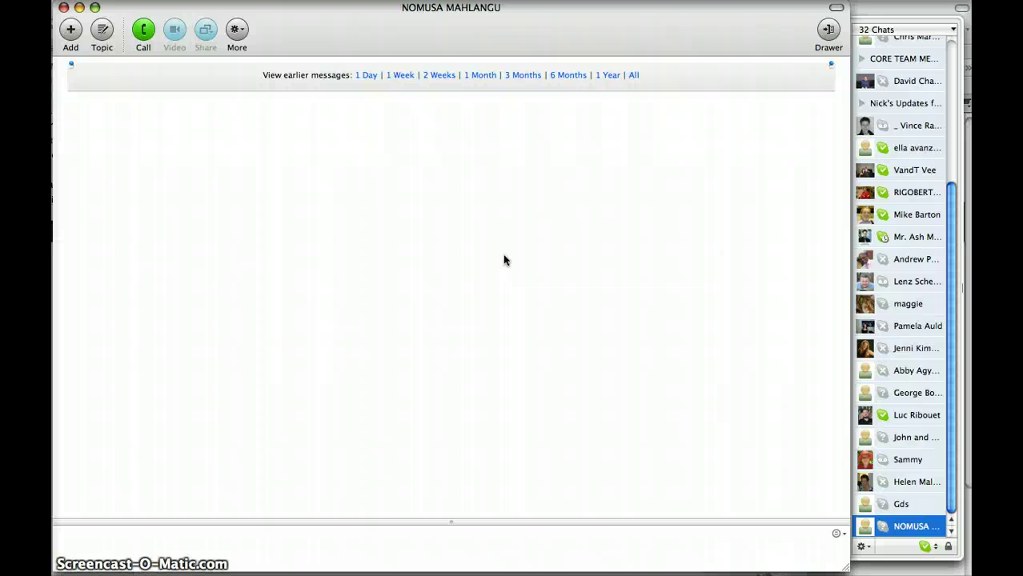
left_click(414, 456)
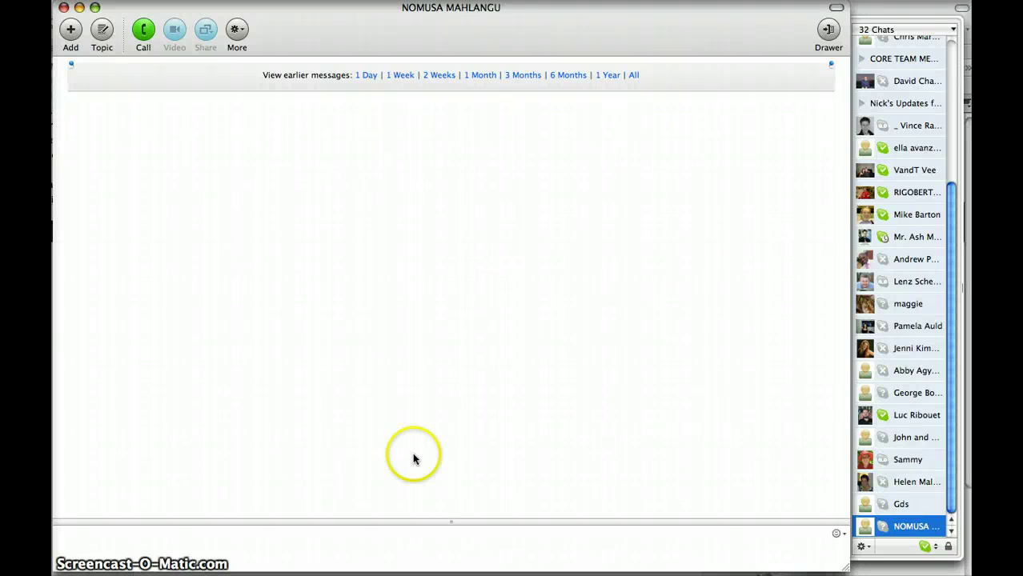